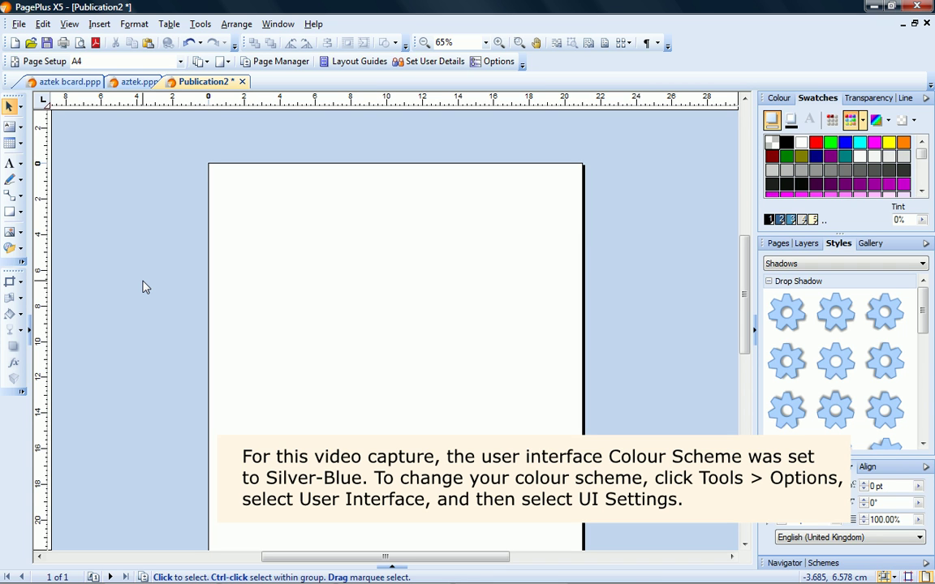
- Draw a Quick Rectangle band across the full width of the page top
{"action": "left_click", "coordinate": [20, 212]}
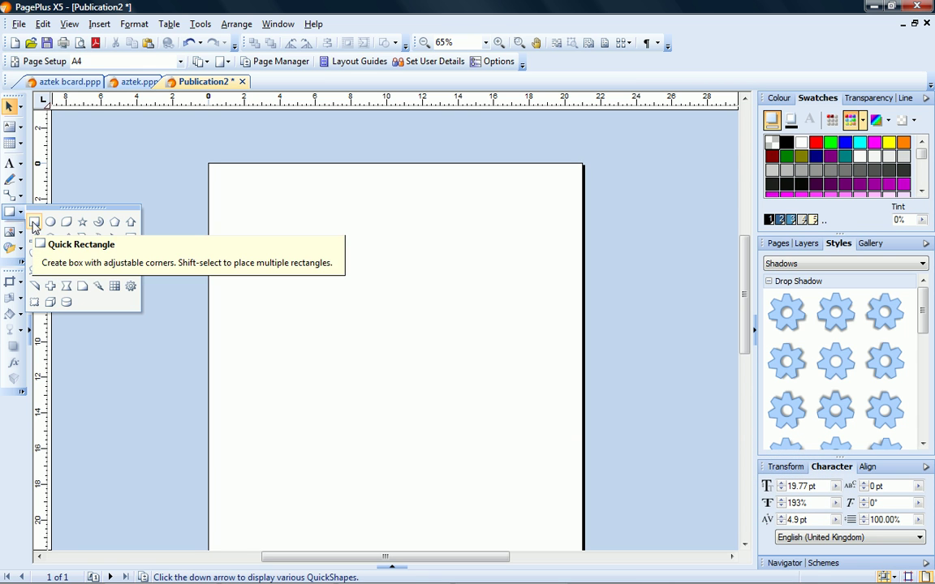
{"action": "left_click", "coordinate": [33, 221]}
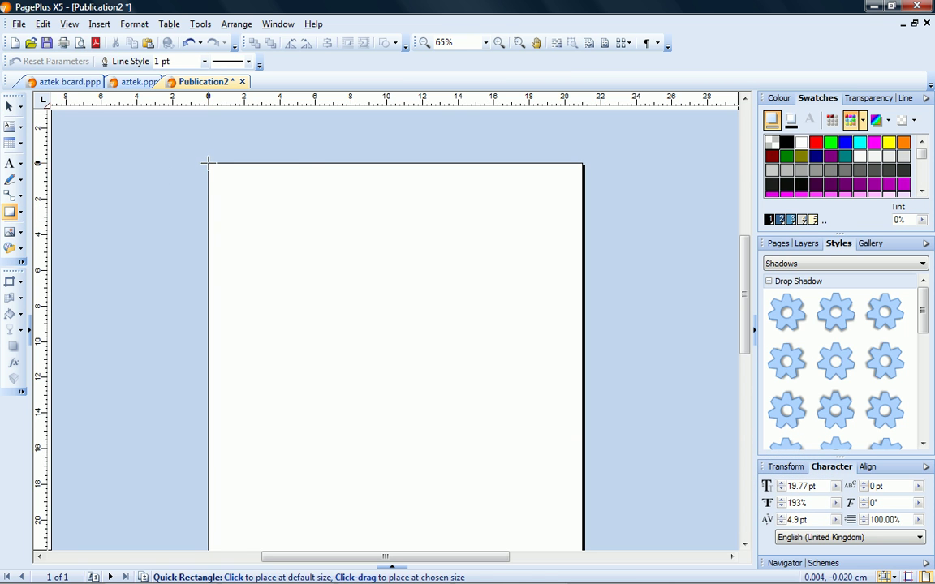
{"action": "left_click_drag", "start_coordinate": [207, 163], "coordinate": [585, 215]}
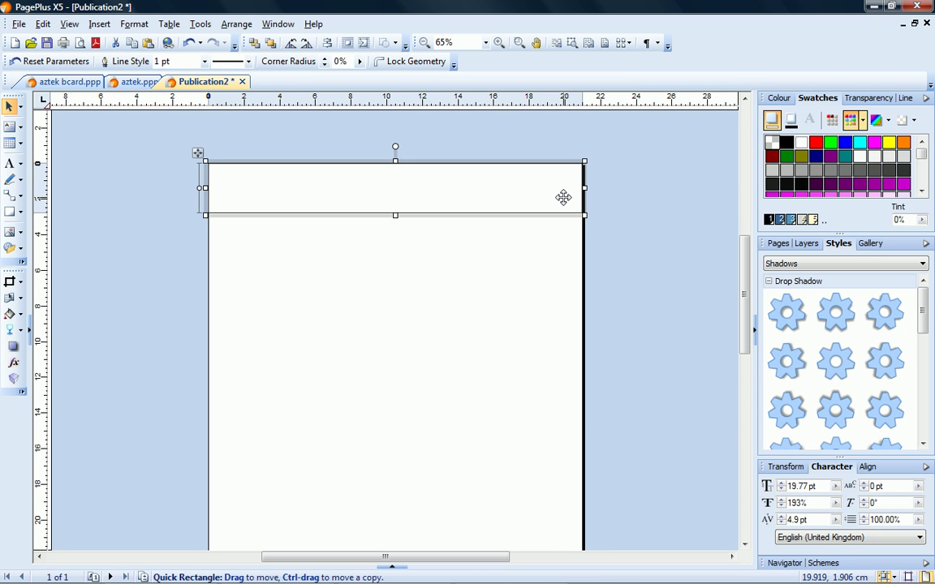
- Copy and paste the rectangle band, placing the copy directly beneath the original
{"action": "right_click", "coordinate": [563, 198]}
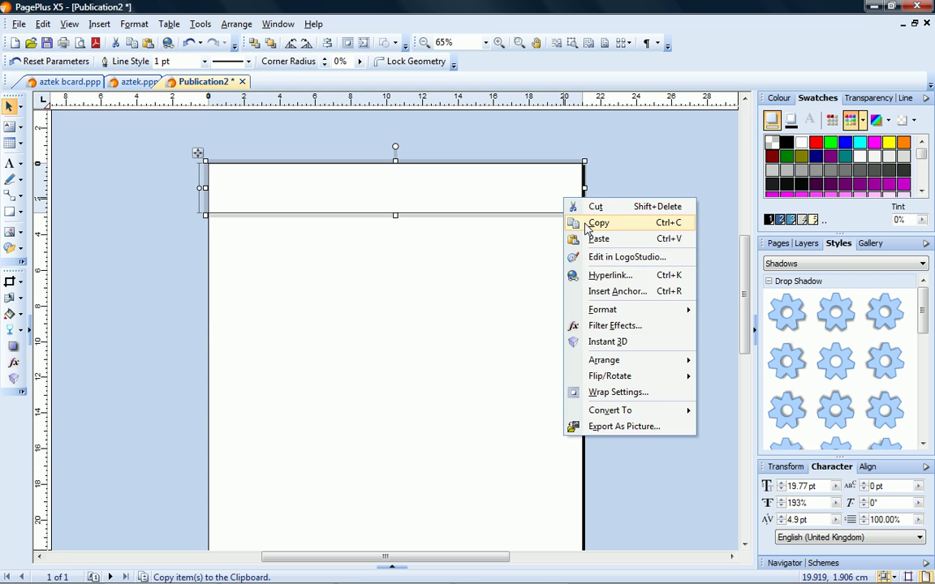
{"action": "left_click", "coordinate": [578, 222]}
{"action": "right_click", "coordinate": [535, 197]}
{"action": "left_click", "coordinate": [565, 231]}
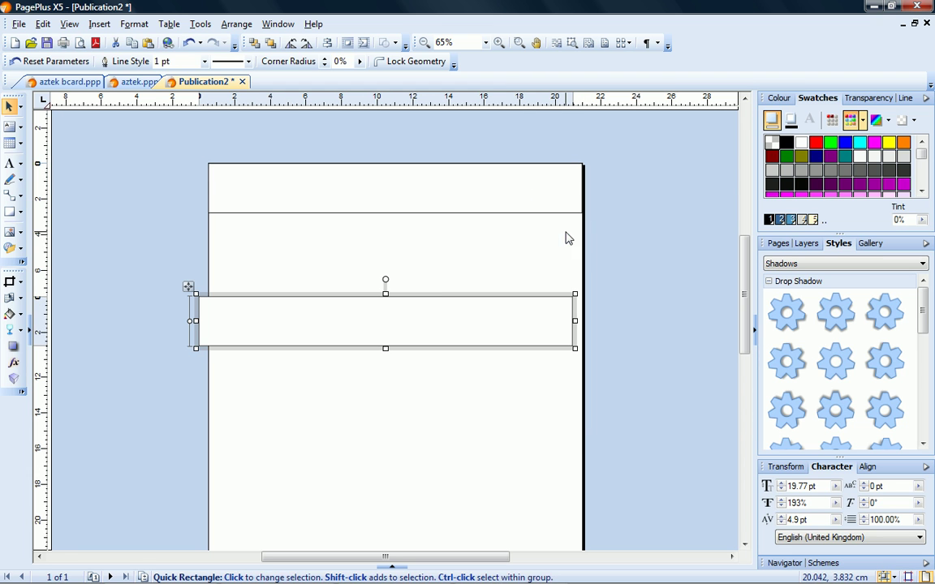
{"action": "left_click_drag", "start_coordinate": [421, 307], "coordinate": [430, 236]}
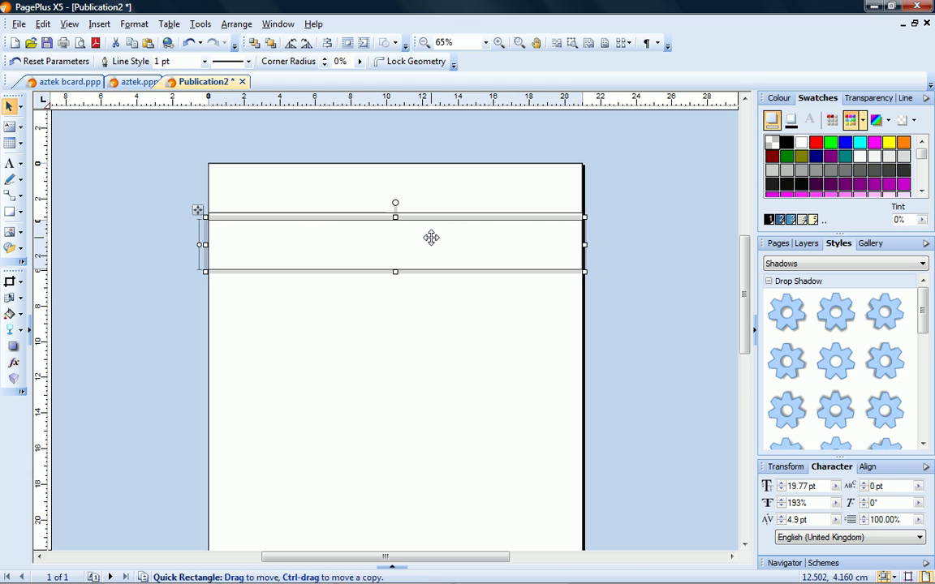
- Draw a Quick Chevron over the top band near the left edge and narrow it
{"action": "left_click", "coordinate": [22, 213]}
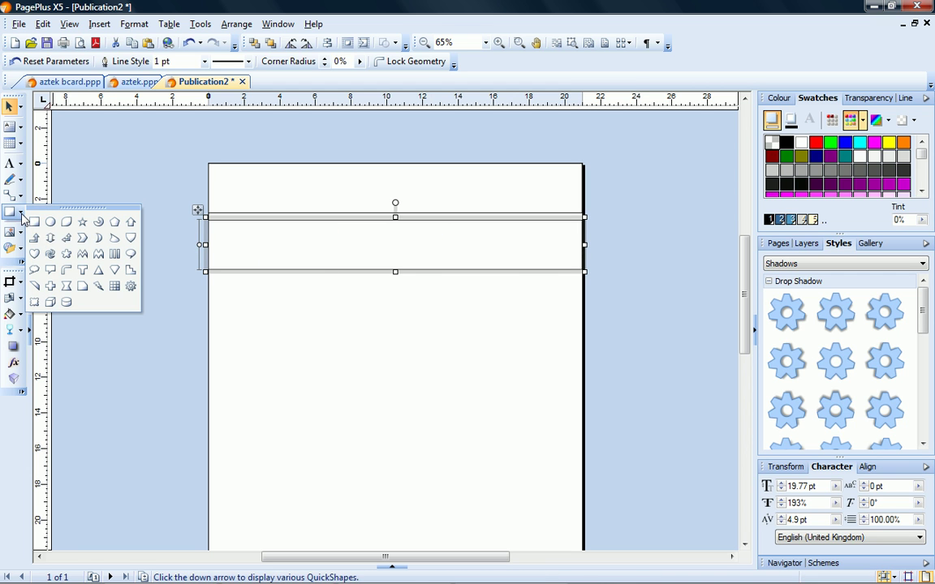
{"action": "left_click", "coordinate": [83, 238]}
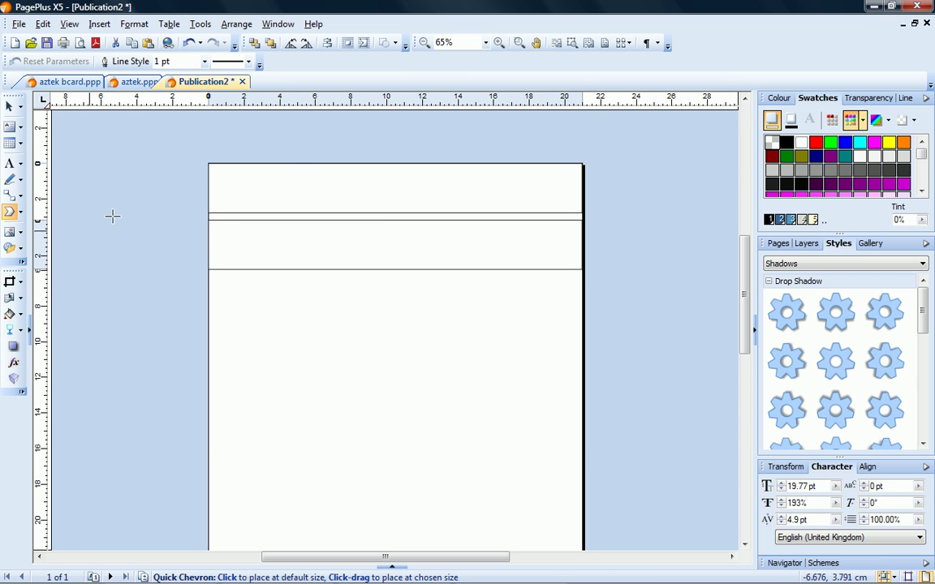
{"action": "left_click_drag", "start_coordinate": [231, 139], "coordinate": [313, 273]}
{"action": "left_click_drag", "start_coordinate": [286, 240], "coordinate": [270, 253]}
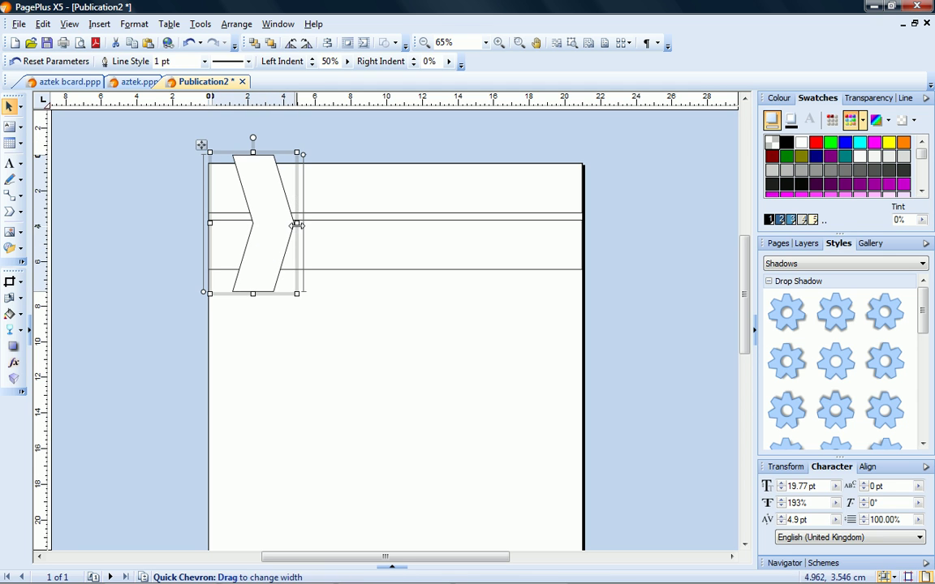
{"action": "left_click_drag", "start_coordinate": [294, 220], "coordinate": [289, 226]}
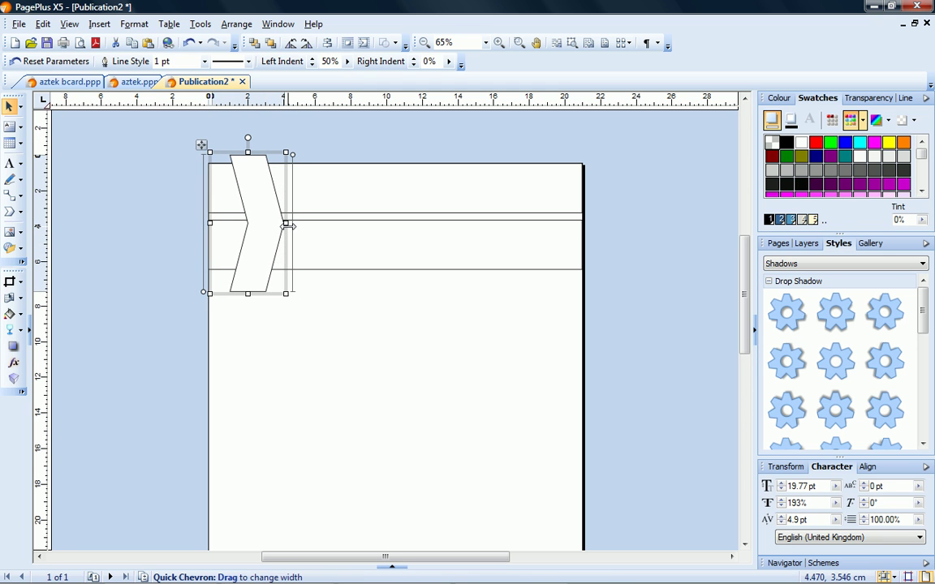
- Copy and paste the chevron, moving the copy down-right over the lower band
{"action": "right_click", "coordinate": [260, 228]}
{"action": "left_click", "coordinate": [265, 224]}
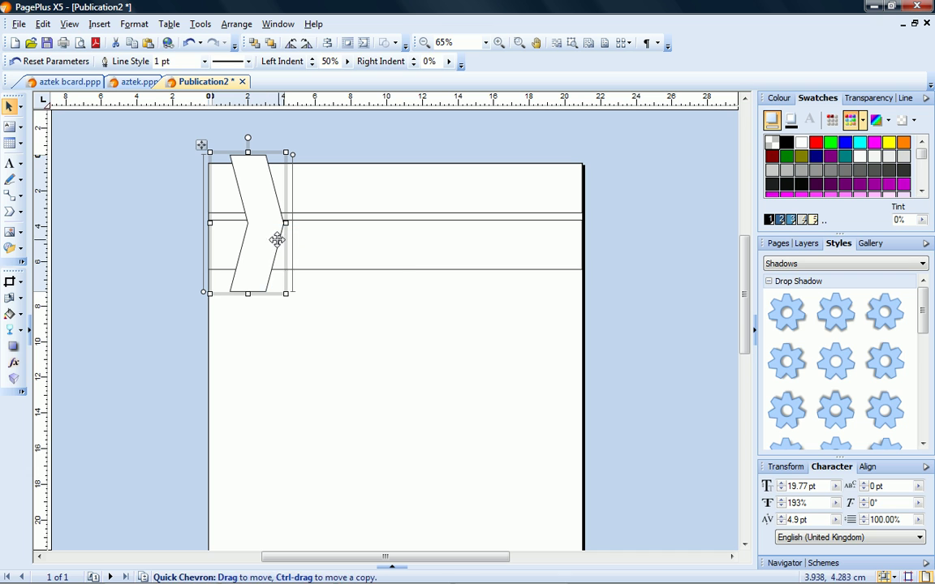
{"action": "right_click", "coordinate": [267, 240]}
{"action": "left_click", "coordinate": [303, 277]}
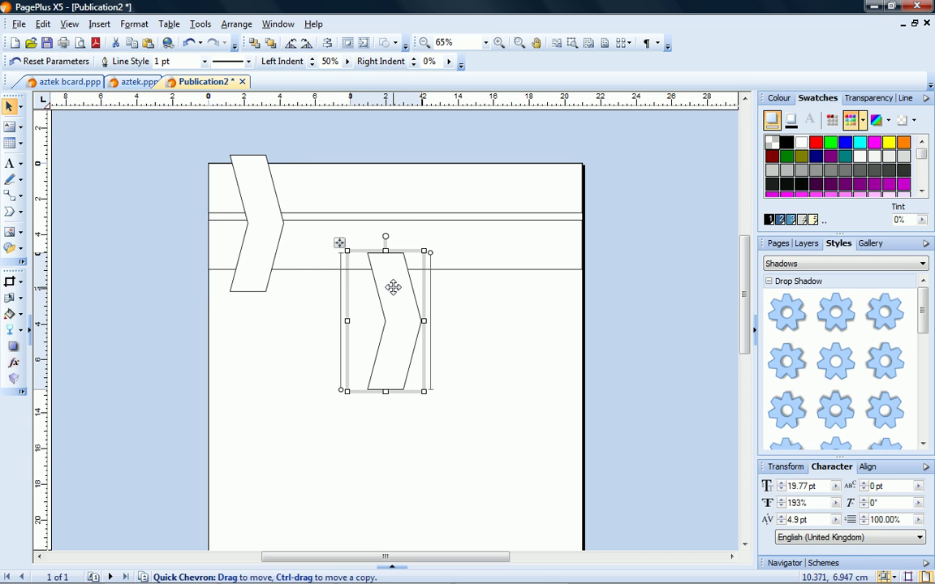
{"action": "left_click_drag", "start_coordinate": [389, 285], "coordinate": [317, 249]}
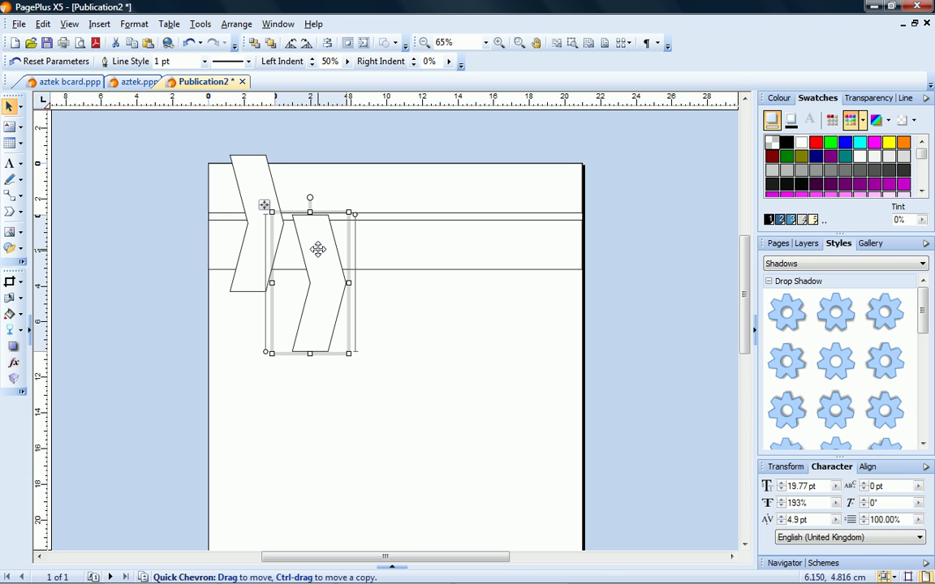
- Subtract the left chevron from the top rectangle band
{"action": "left_click", "coordinate": [632, 248]}
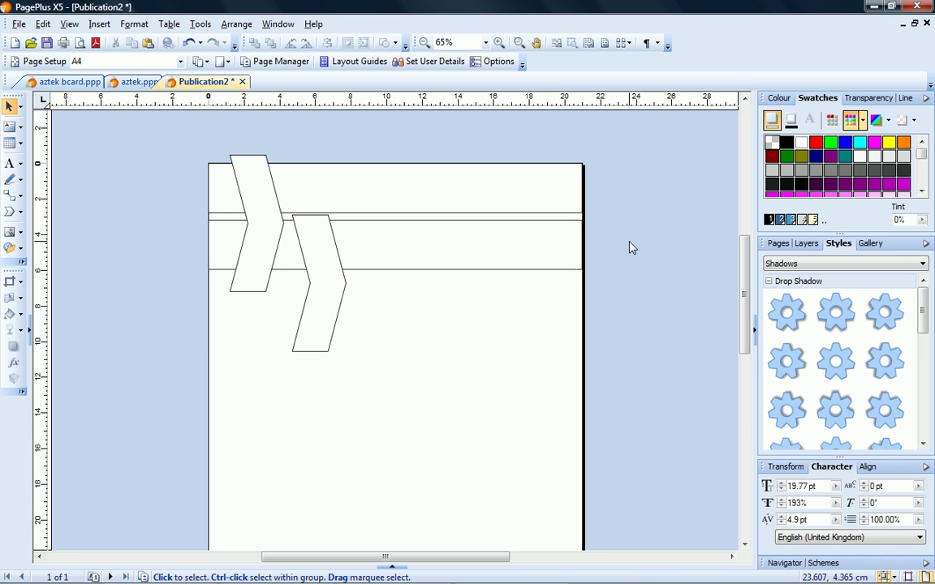
{"action": "left_click", "coordinate": [436, 193]}
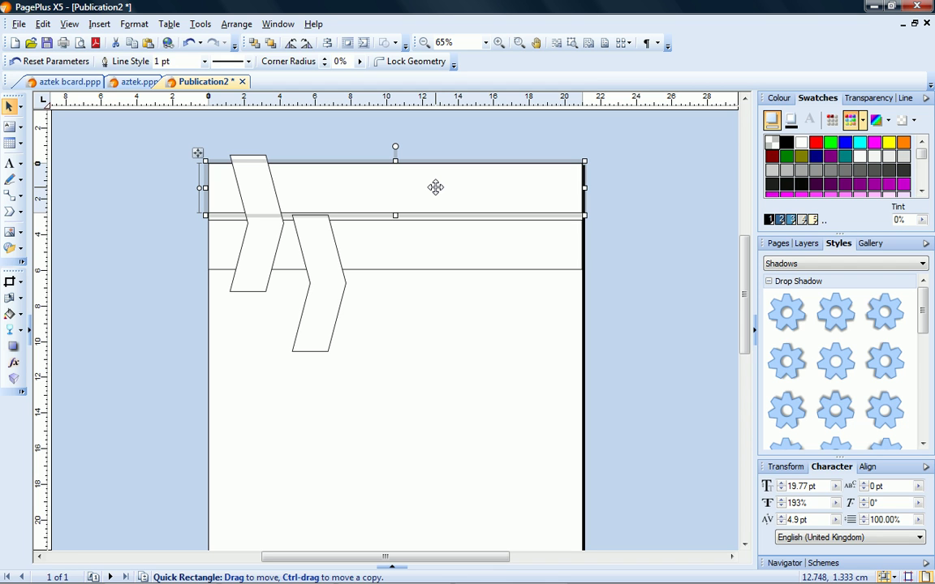
{"action": "left_click", "coordinate": [237, 269], "text": "shift"}
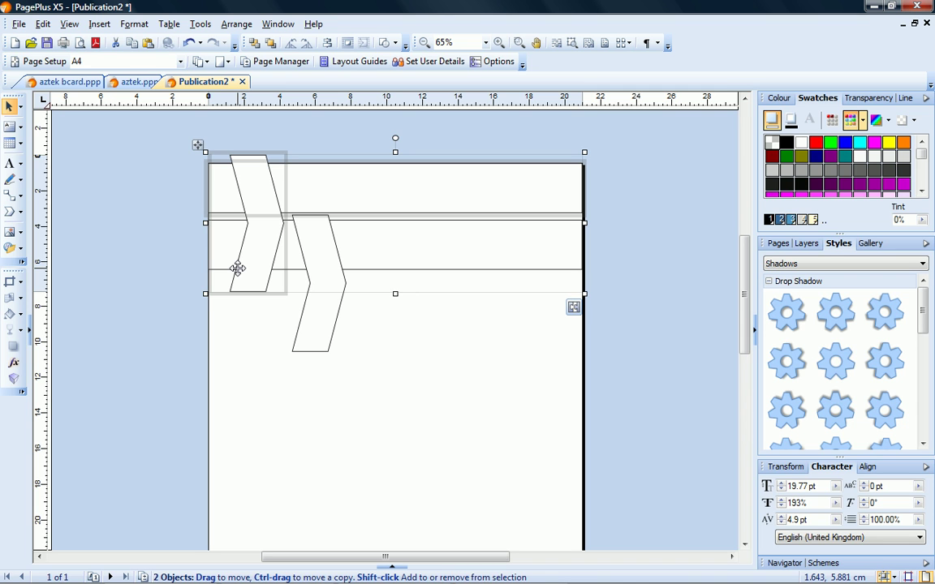
{"action": "left_click", "coordinate": [395, 44]}
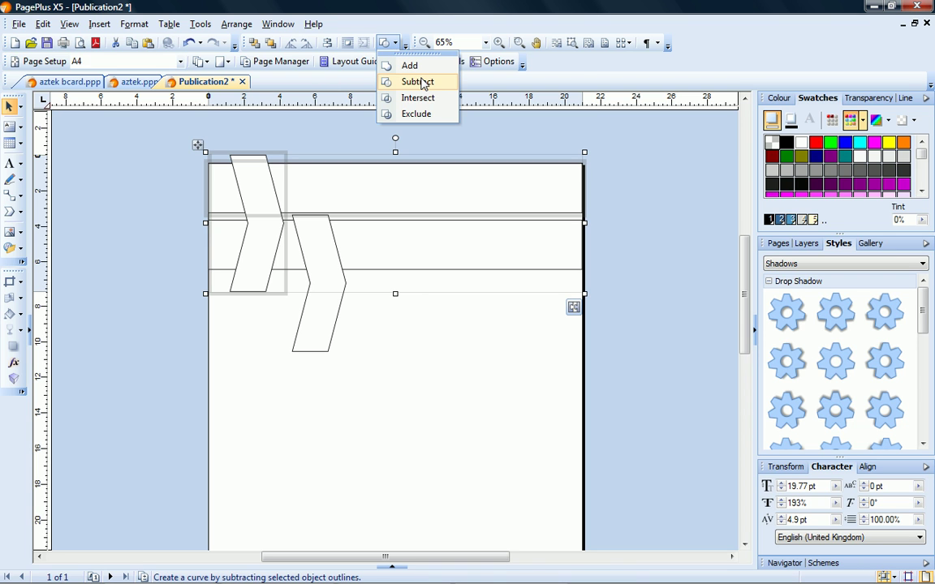
{"action": "left_click", "coordinate": [417, 82]}
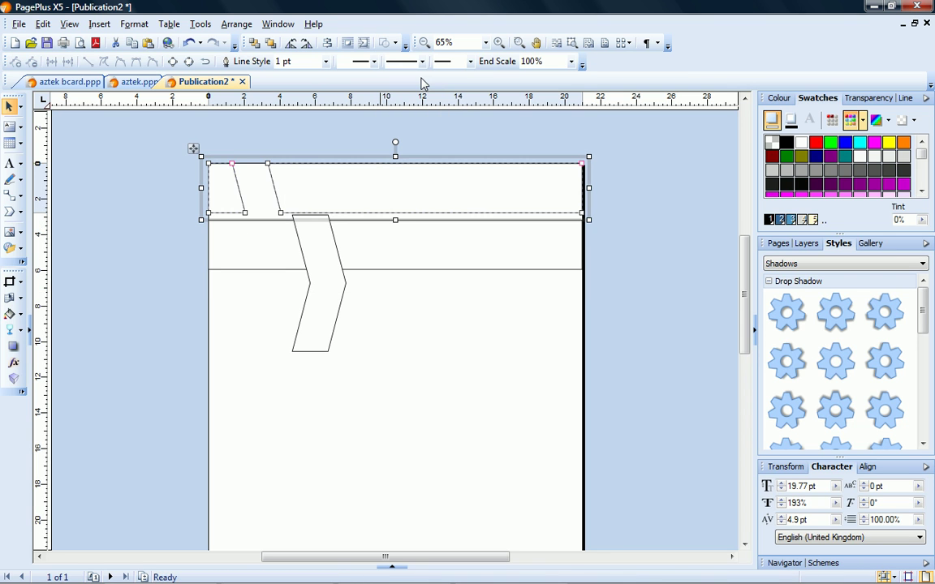
- Subtract the second chevron from the lower rectangle band
{"action": "left_click", "coordinate": [413, 245]}
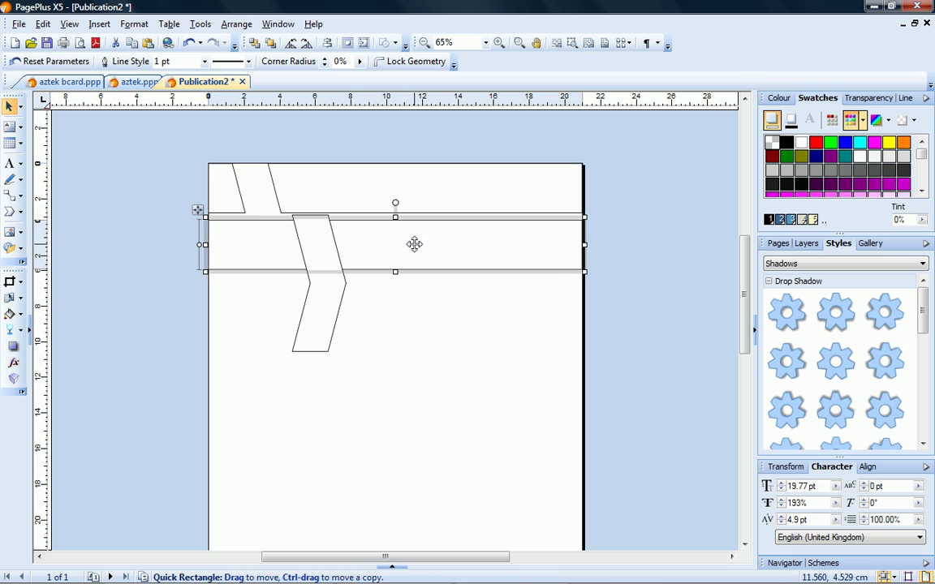
{"action": "left_click", "coordinate": [318, 323], "text": "shift"}
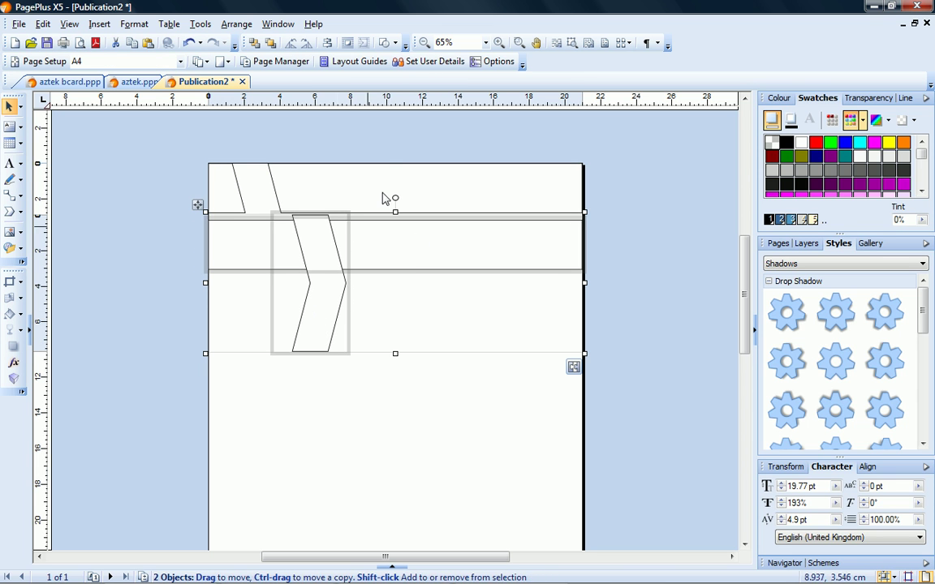
{"action": "left_click", "coordinate": [395, 45]}
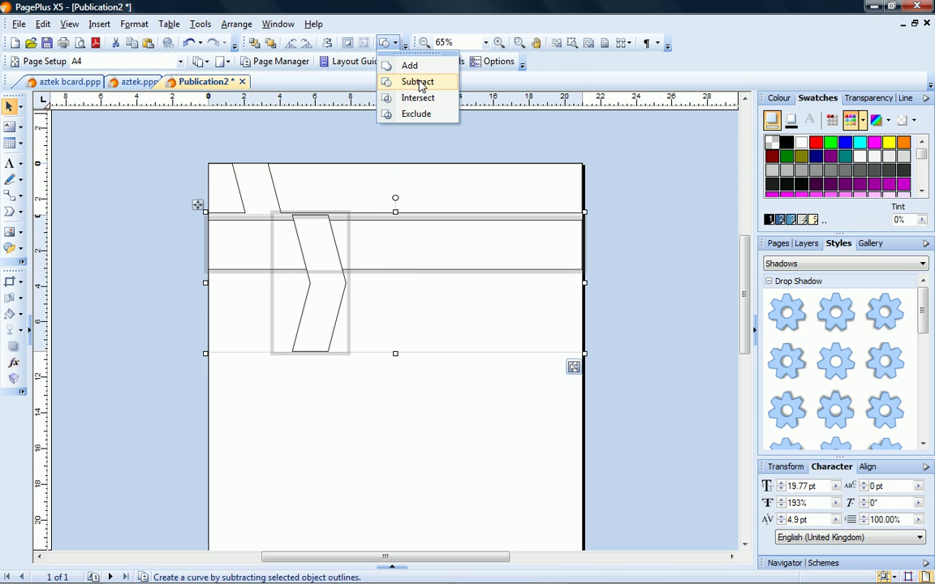
{"action": "left_click", "coordinate": [418, 82]}
{"action": "left_click", "coordinate": [393, 143]}
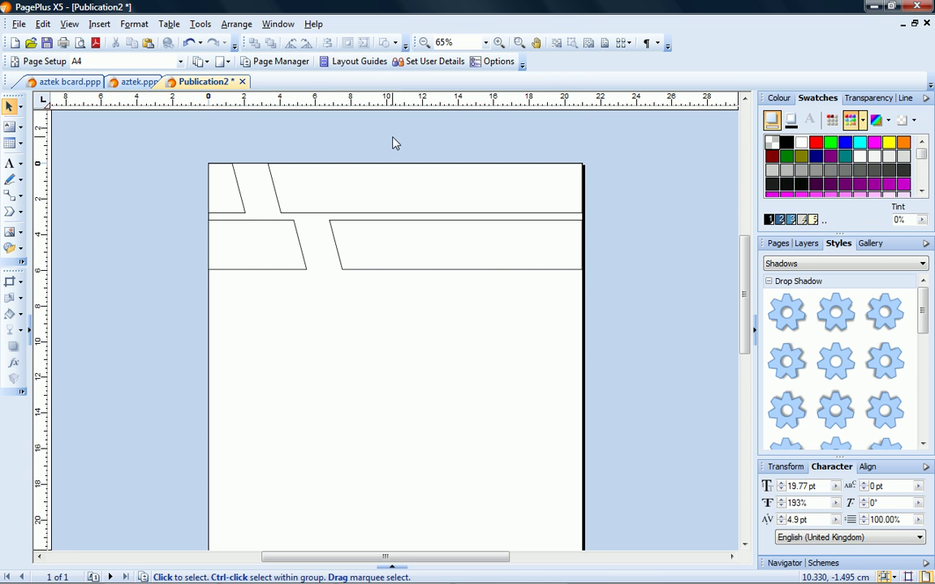
- Draw a small chevron in the cut-out gap and pinch it to a 47% right indent hourglass
{"action": "left_click", "coordinate": [10, 211]}
{"action": "left_click_drag", "start_coordinate": [274, 173], "coordinate": [292, 221]}
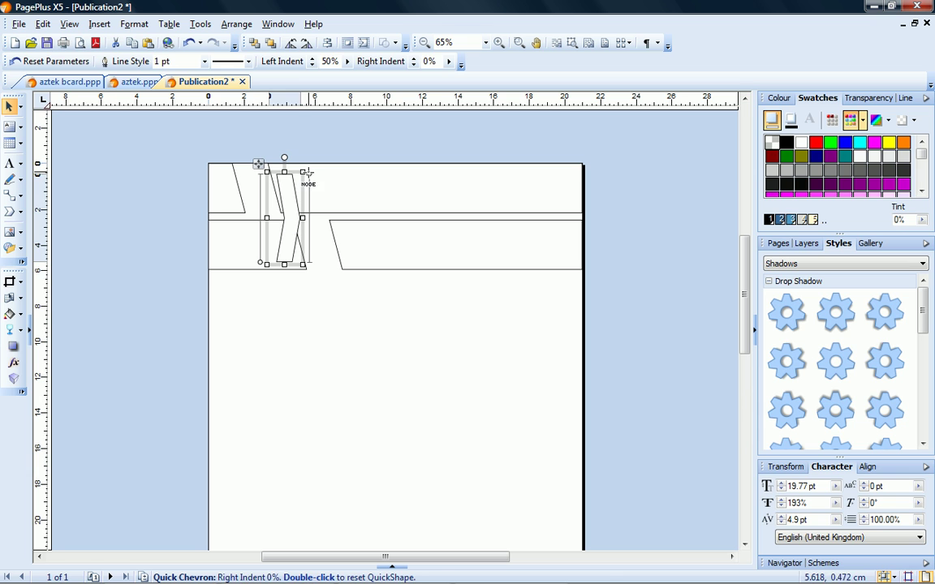
{"action": "left_click_drag", "start_coordinate": [307, 172], "coordinate": [295, 258]}
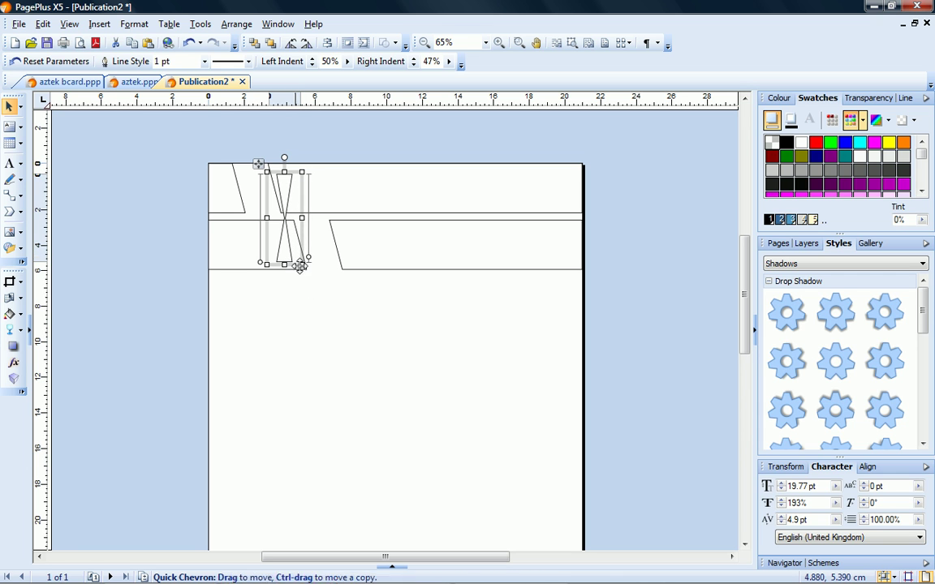
{"action": "left_click", "coordinate": [319, 311]}
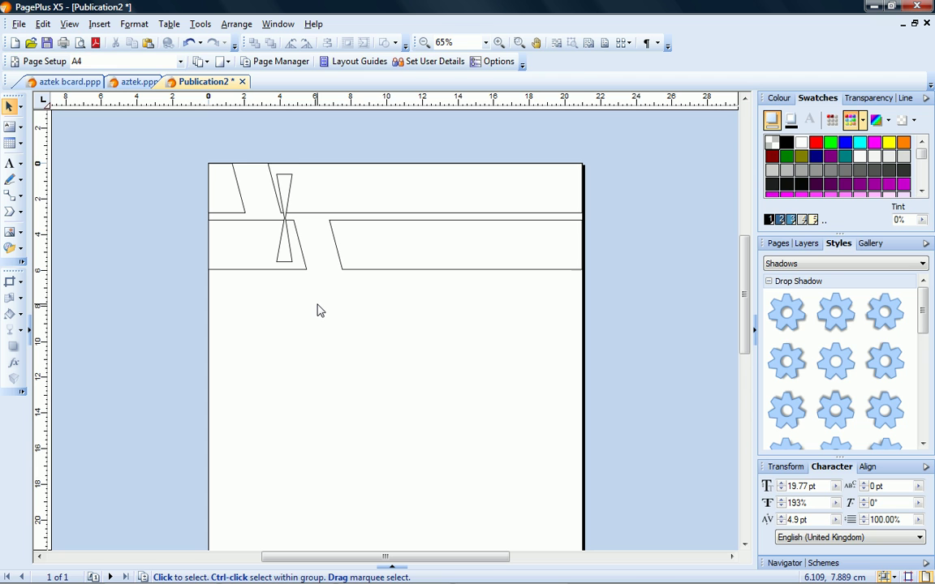
- Fill the top cut-out band with the Linear Fill 19 magenta-to-green gradient
{"action": "left_click", "coordinate": [474, 198]}
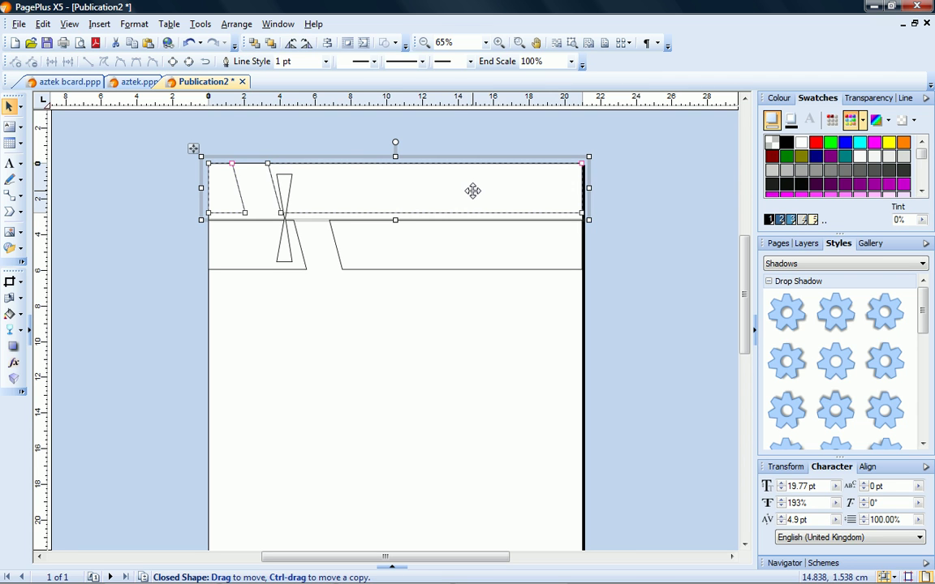
{"action": "left_click", "coordinate": [889, 121]}
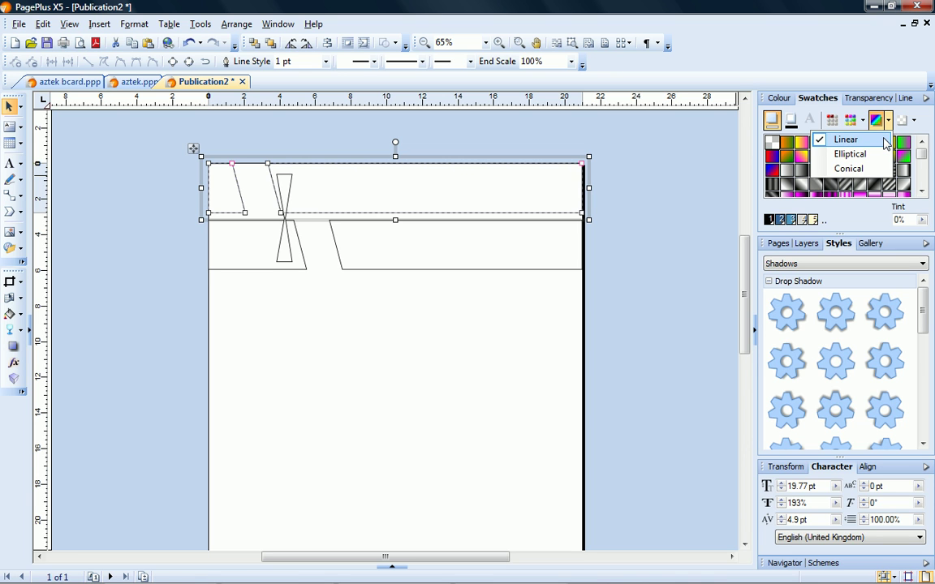
{"action": "left_click", "coordinate": [885, 142]}
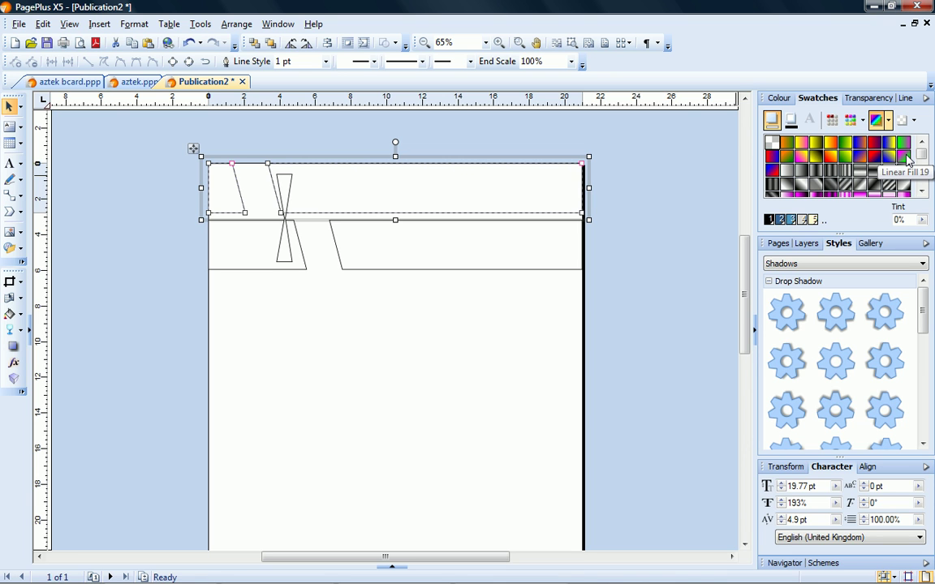
{"action": "left_click", "coordinate": [906, 158]}
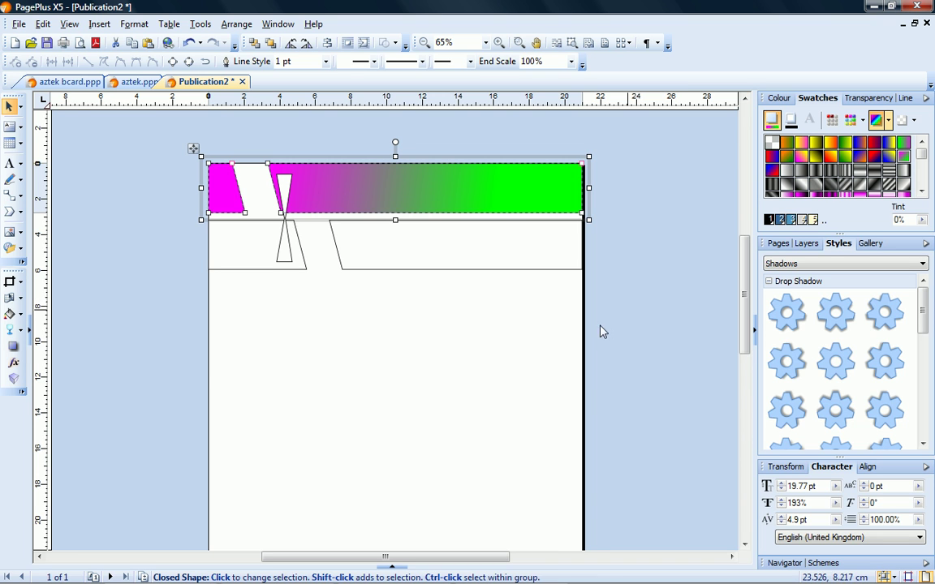
- Use the Fill Tool to make the gradient run vertically, magenta at top to green at bottom
{"action": "left_click", "coordinate": [20, 314]}
{"action": "left_click", "coordinate": [36, 322]}
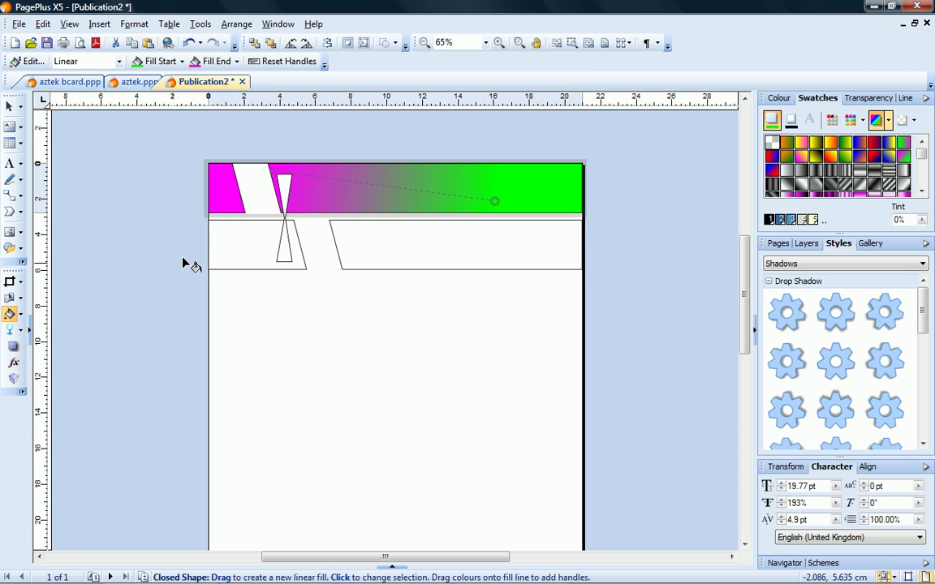
{"action": "left_click_drag", "start_coordinate": [271, 169], "coordinate": [391, 173]}
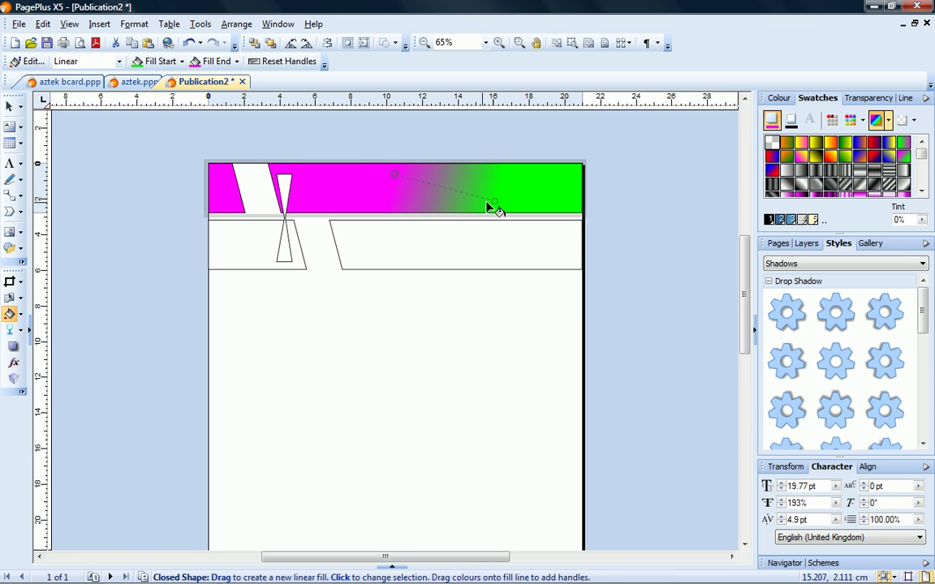
{"action": "left_click_drag", "start_coordinate": [491, 202], "coordinate": [393, 205]}
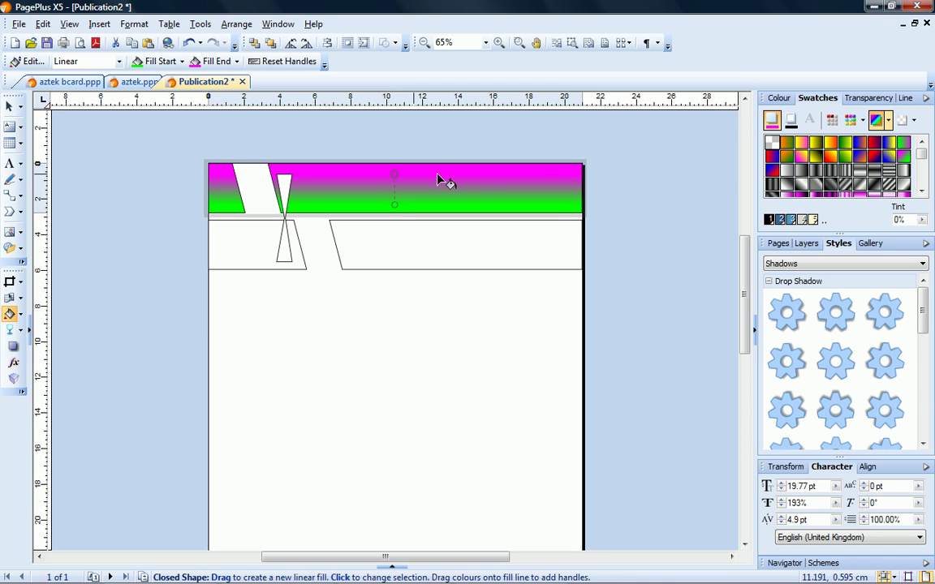
- Recolour the top band's gradient start to light orange from the Standard RGB palette, then select its end handle
{"action": "left_click", "coordinate": [862, 120]}
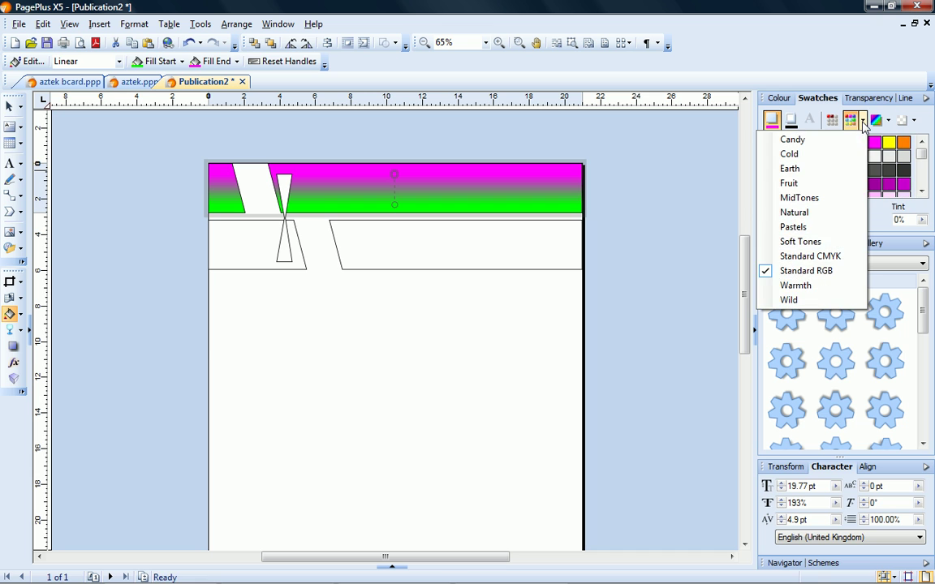
{"action": "left_click", "coordinate": [851, 270]}
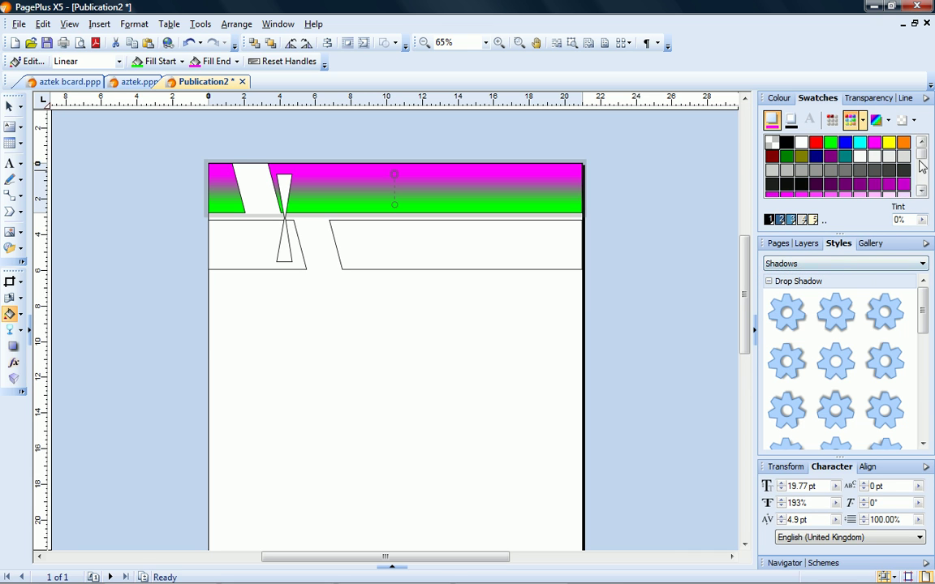
{"action": "scroll", "coordinate": [829, 158], "scroll_direction": "down", "scroll_amount": 5}
{"action": "left_click", "coordinate": [797, 187]}
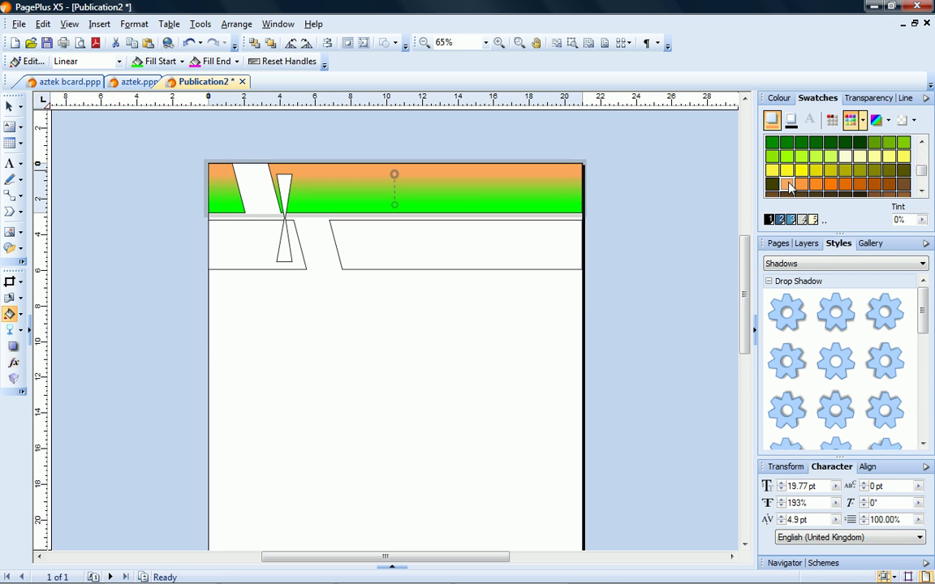
{"action": "left_click", "coordinate": [395, 204]}
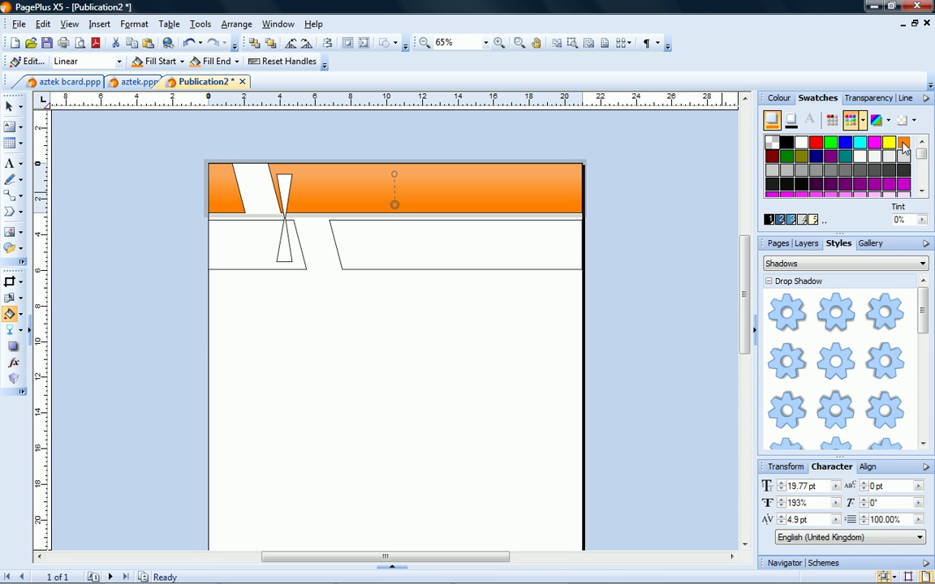
- Copy the orange banner and Paste Format onto the lower band to match its gradient
{"action": "right_click", "coordinate": [497, 195]}
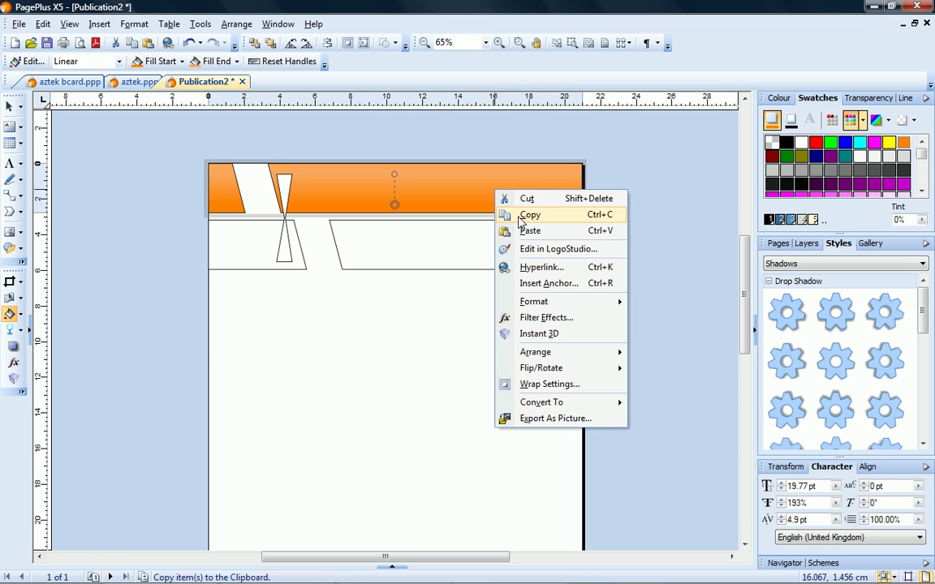
{"action": "left_click", "coordinate": [523, 216]}
{"action": "left_click", "coordinate": [522, 224]}
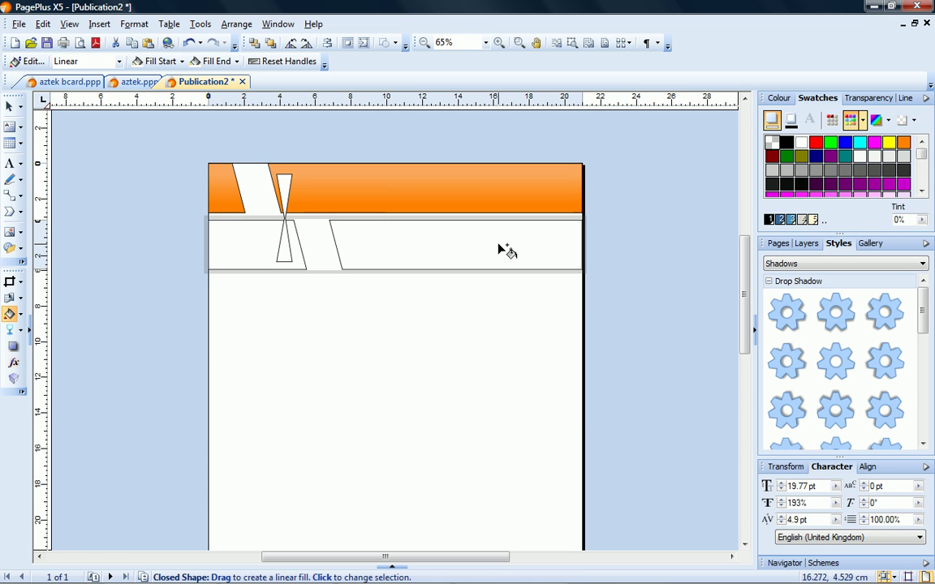
{"action": "left_click", "coordinate": [42, 23]}
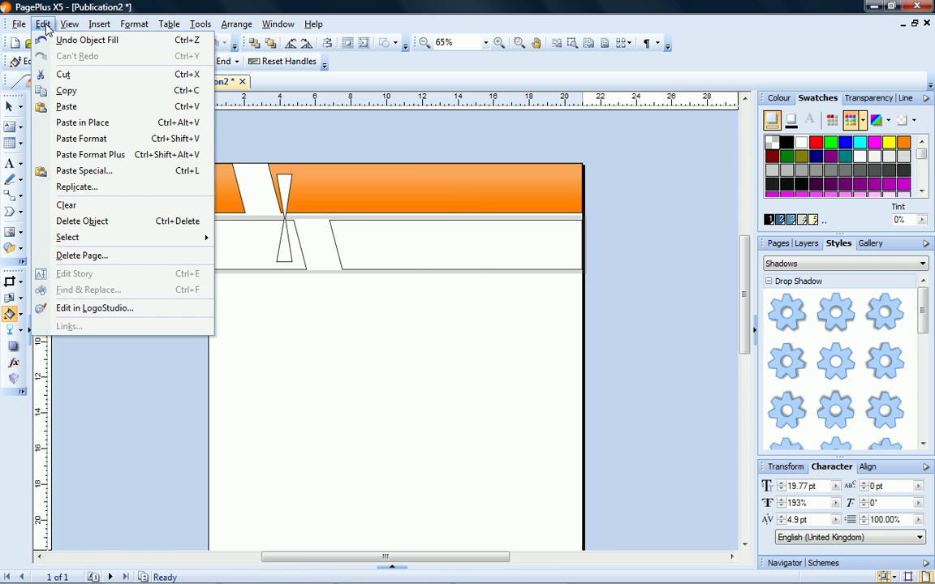
{"action": "left_click", "coordinate": [70, 141]}
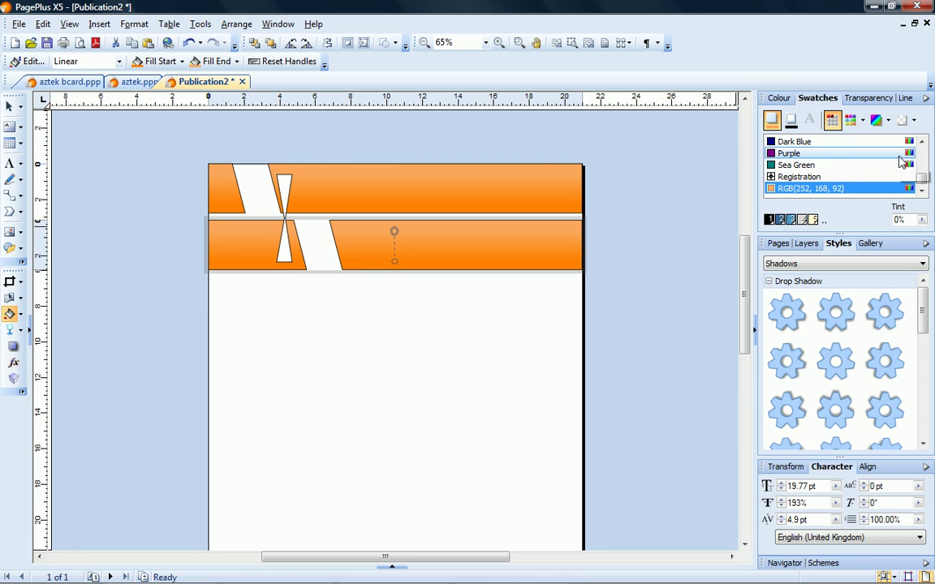
- Set the lower band's gradient to run from dark grey at top to black at bottom
{"action": "scroll", "coordinate": [922, 177], "scroll_direction": "up", "scroll_amount": 1}
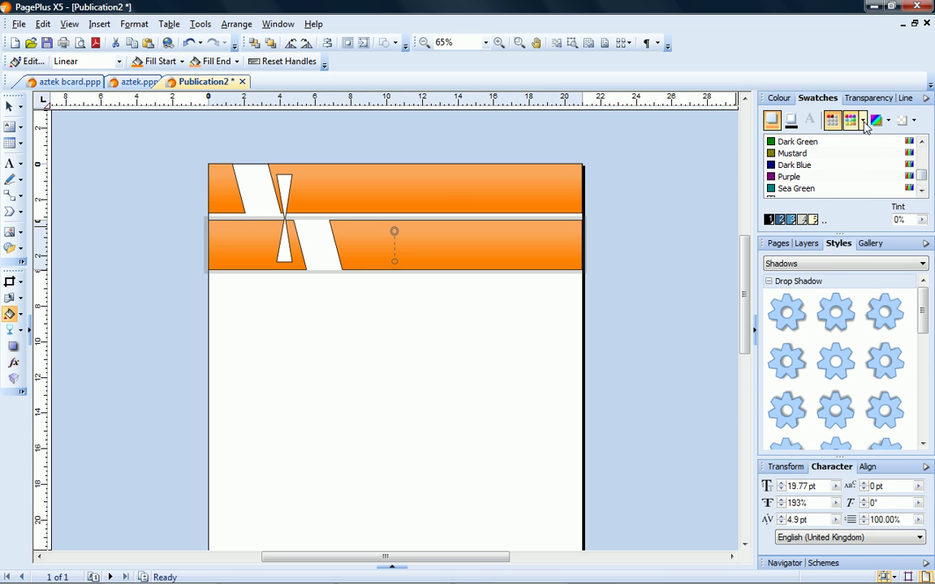
{"action": "left_click", "coordinate": [863, 120]}
{"action": "left_click", "coordinate": [836, 270]}
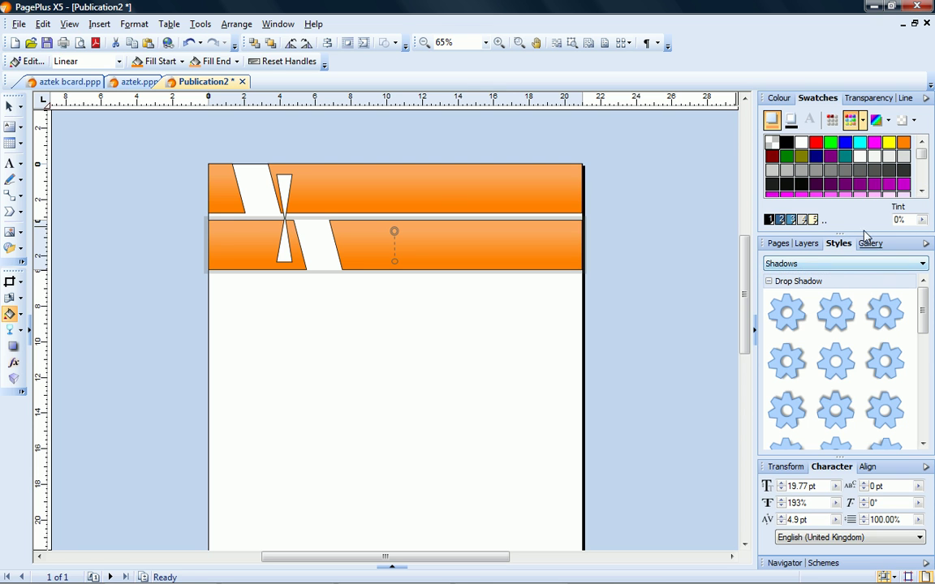
{"action": "left_click", "coordinate": [861, 171]}
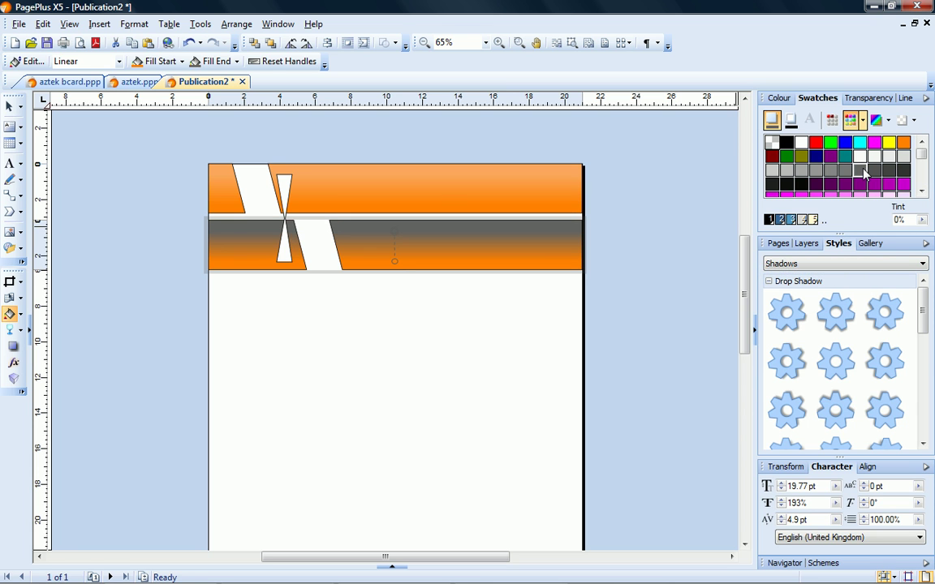
{"action": "left_click", "coordinate": [394, 259]}
{"action": "left_click", "coordinate": [785, 142]}
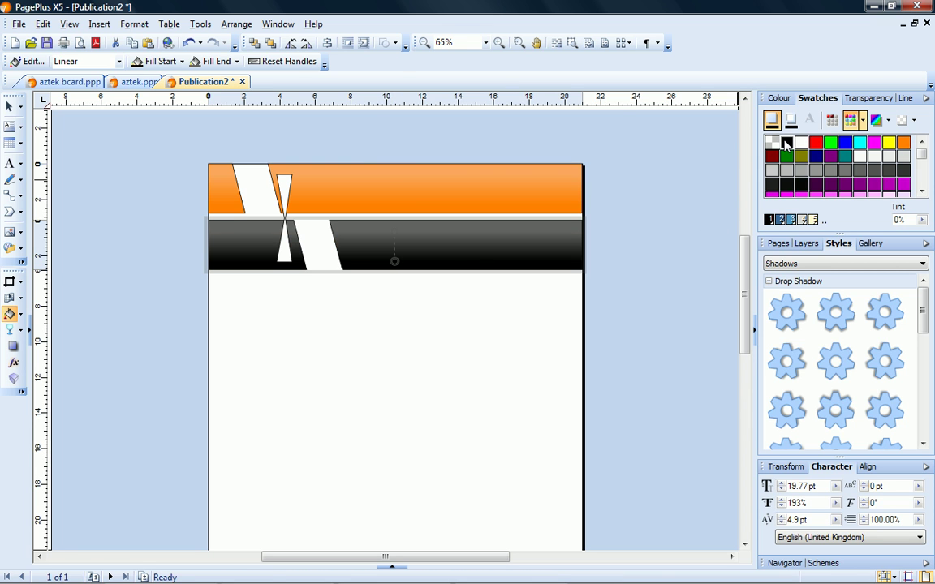
{"action": "left_click", "coordinate": [668, 246]}
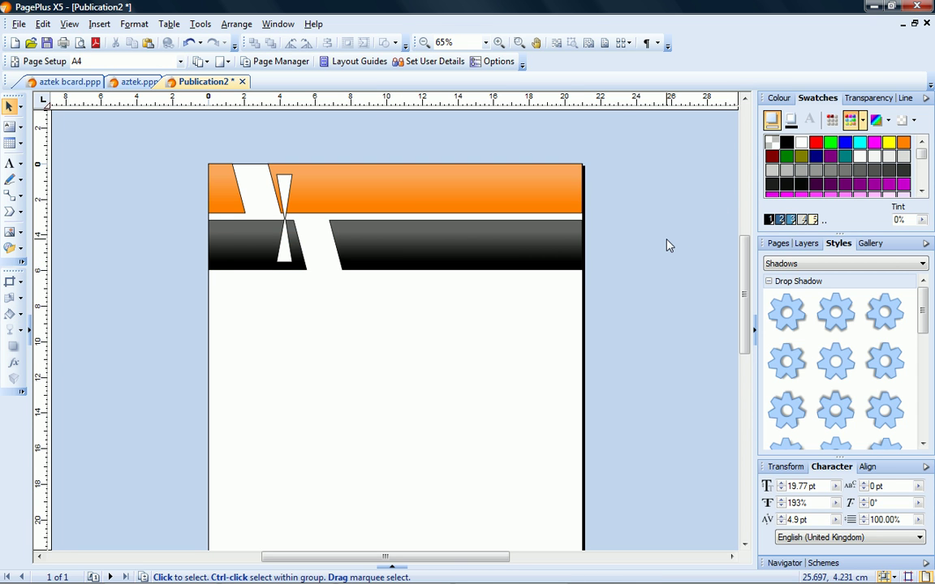
- Set the orange top banner's outline to None
{"action": "left_click", "coordinate": [564, 193]}
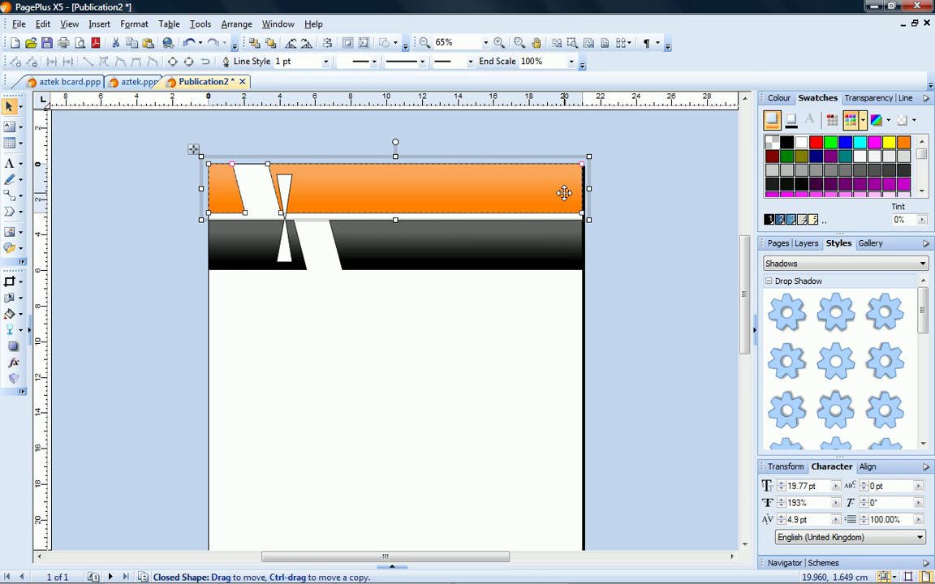
{"action": "left_click", "coordinate": [791, 120]}
{"action": "left_click", "coordinate": [773, 143]}
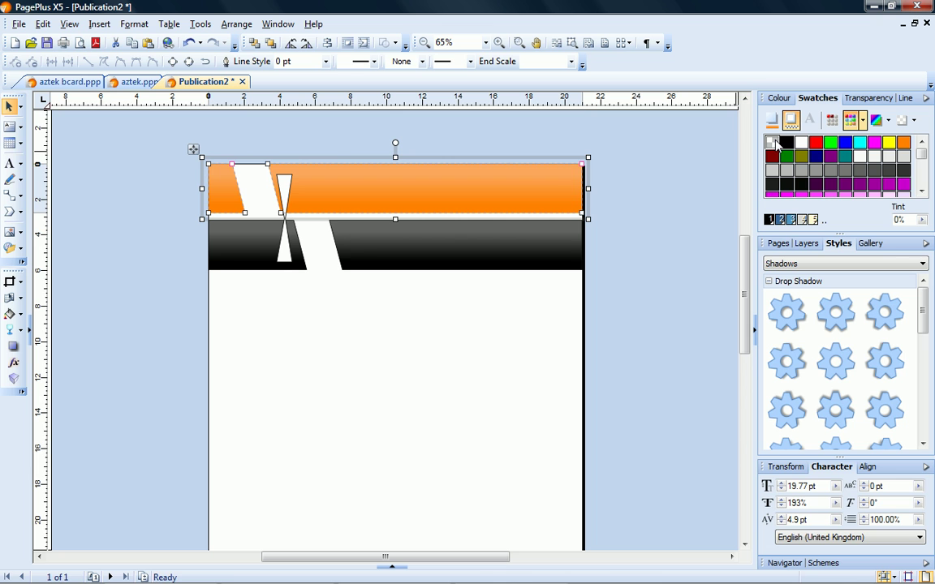
- Set the white hourglass shape's outline to None
{"action": "left_click", "coordinate": [288, 183]}
{"action": "left_click", "coordinate": [771, 142]}
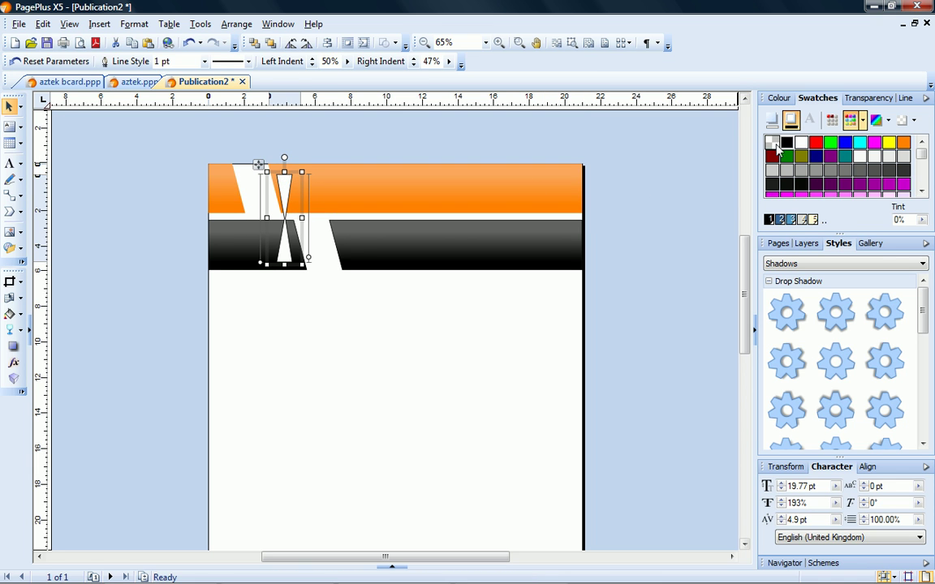
{"action": "left_click", "coordinate": [772, 142]}
{"action": "left_click", "coordinate": [690, 190]}
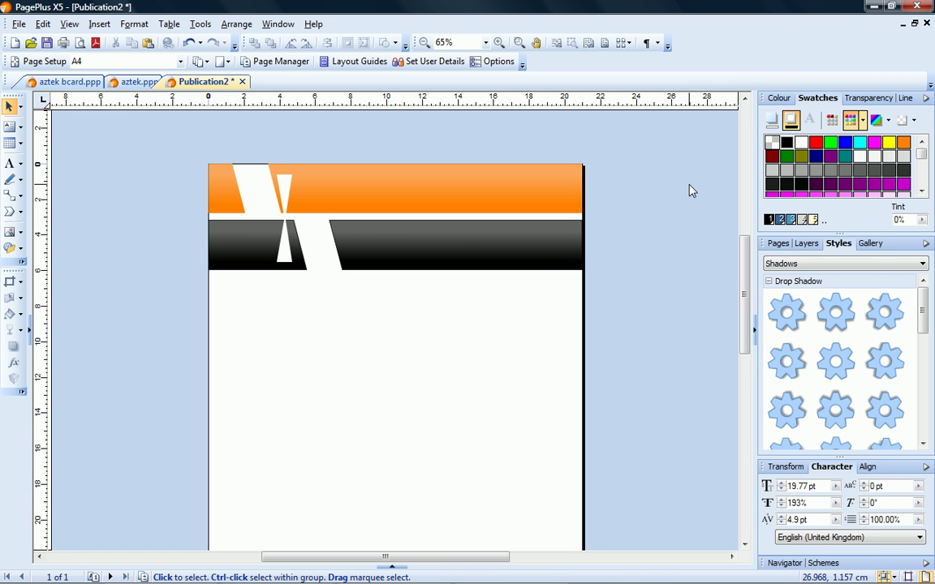
- Give both orange and black bands and the hourglass a Drop Shadow preset from the Shadows styles
{"action": "left_click_drag", "start_coordinate": [174, 145], "coordinate": [606, 294]}
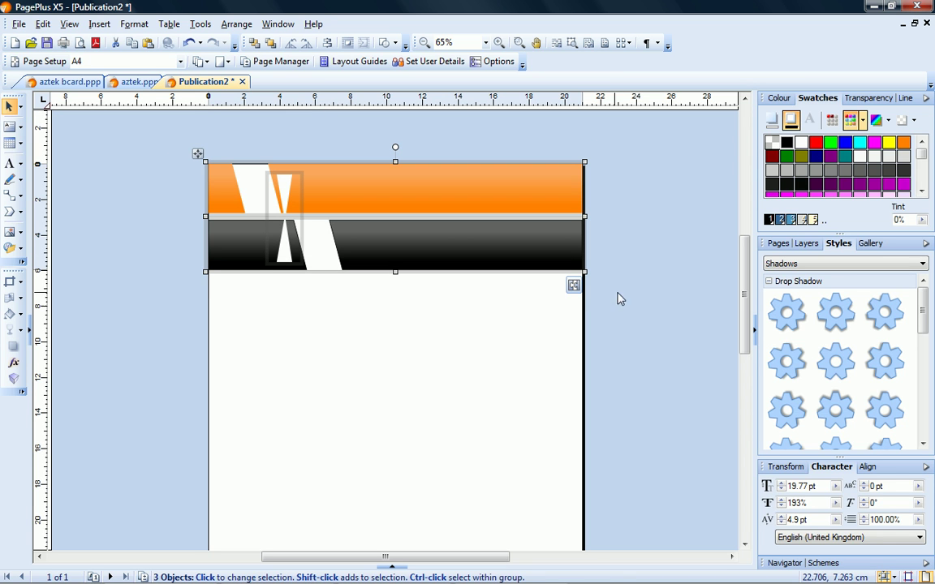
{"action": "left_click", "coordinate": [922, 264]}
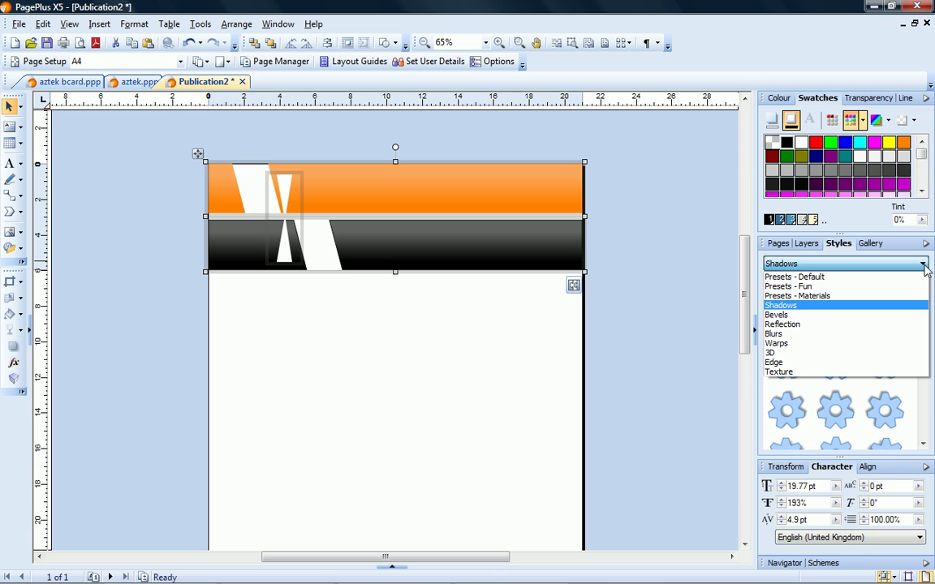
{"action": "left_click", "coordinate": [915, 305]}
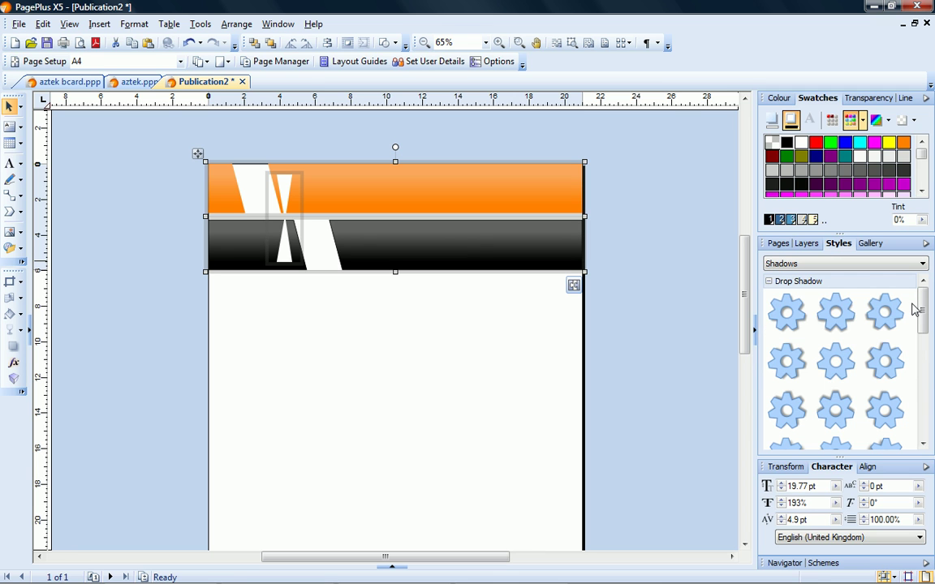
{"action": "scroll", "coordinate": [834, 301], "scroll_direction": "down", "scroll_amount": 3}
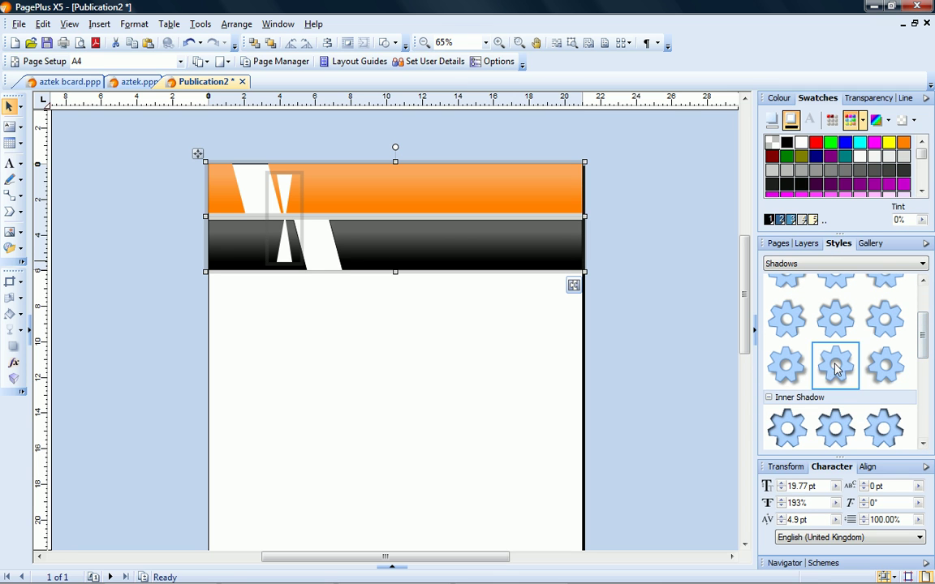
{"action": "left_click", "coordinate": [836, 368]}
{"action": "left_click", "coordinate": [682, 353]}
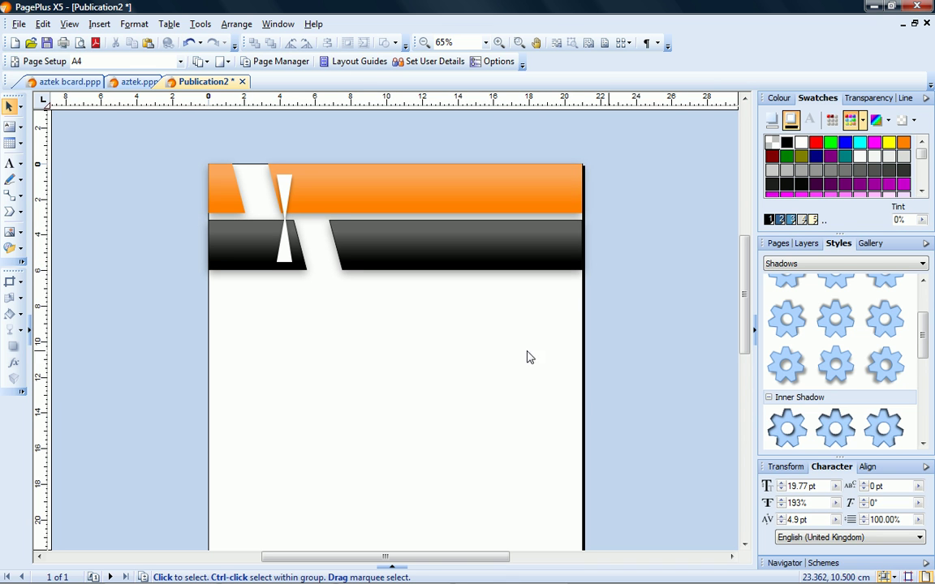
- Switch via the aztek.ppp flyer to the aztek bcard.ppp business card document
{"action": "left_click", "coordinate": [127, 86]}
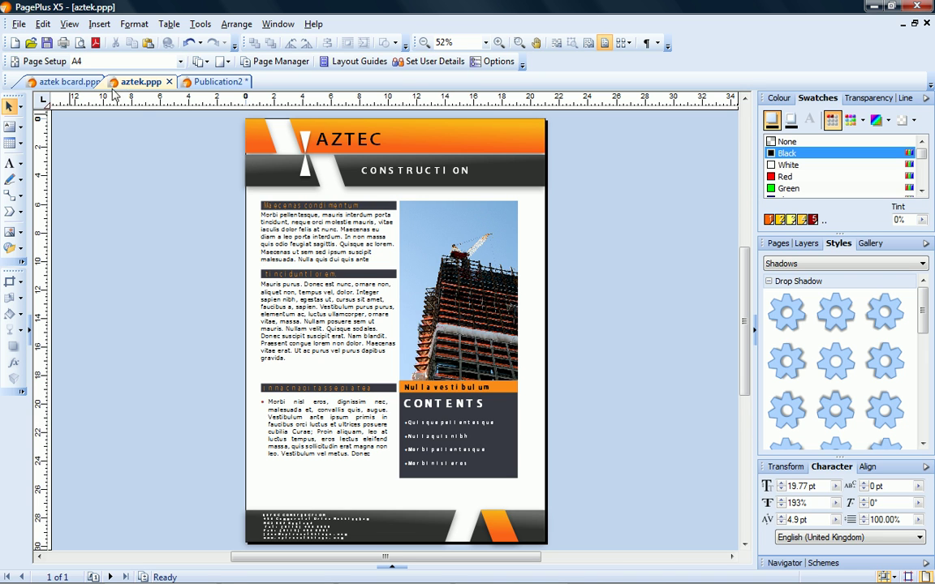
{"action": "left_click", "coordinate": [80, 84]}
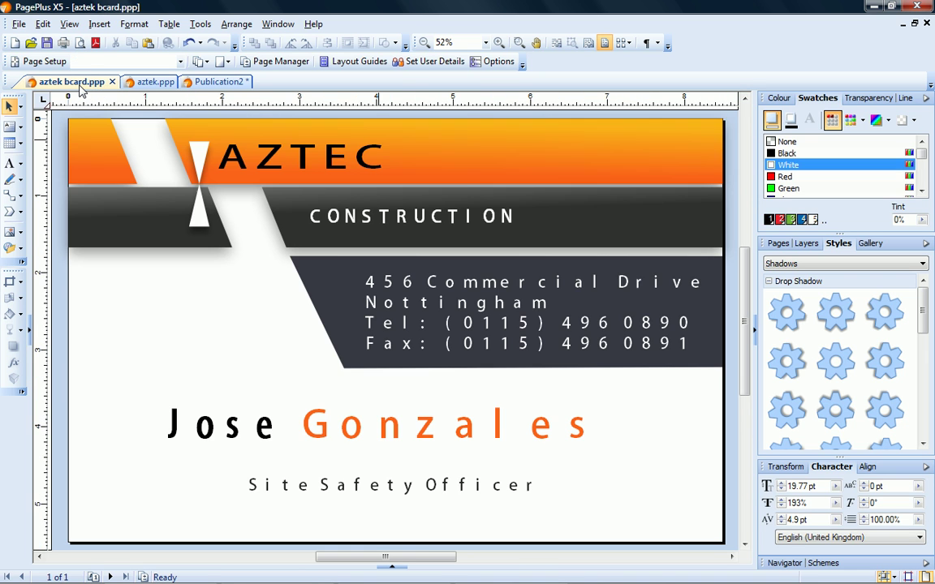